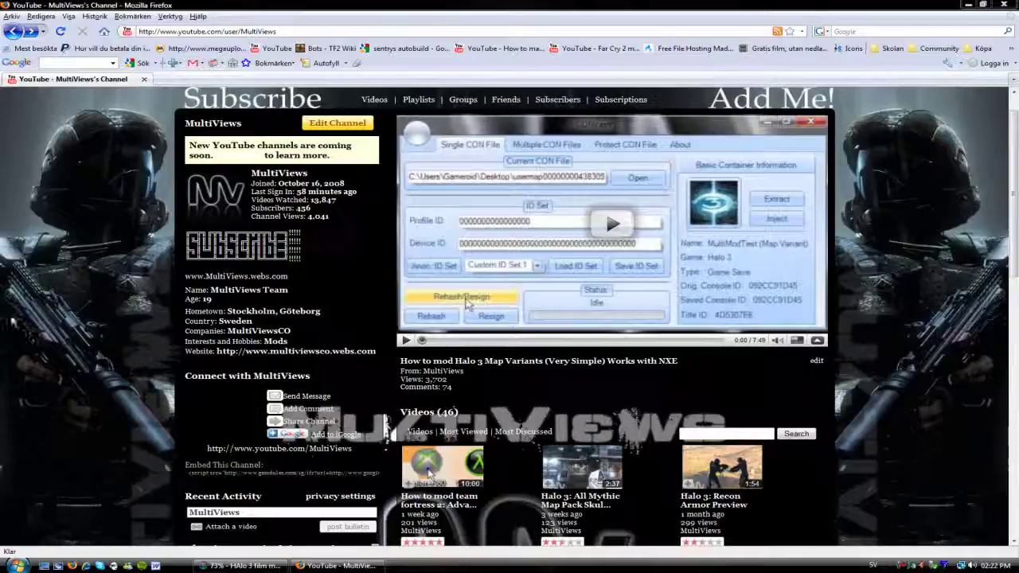
Search Google for 'rocketdock', open the About RocketDock result, and go to its Download page
{"action": "mouse_move", "coordinate": [4, 319]}
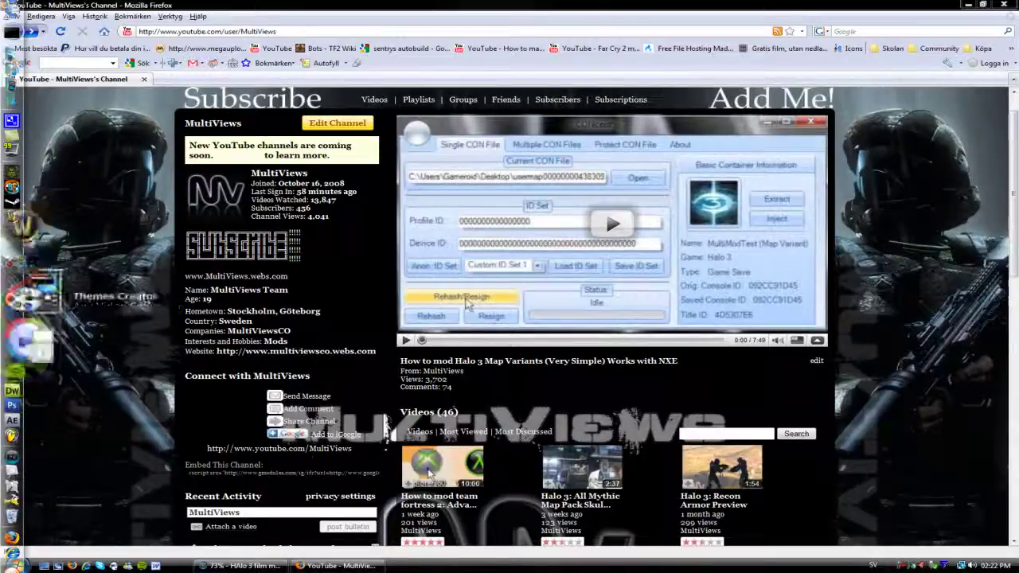
{"action": "left_click", "coordinate": [74, 62]}
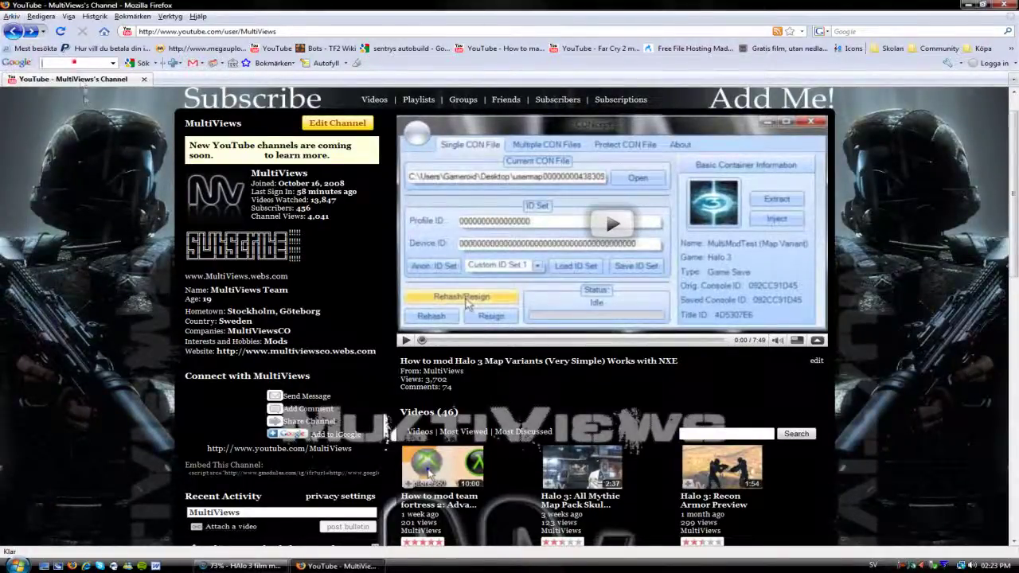
{"action": "type", "text": "r"}
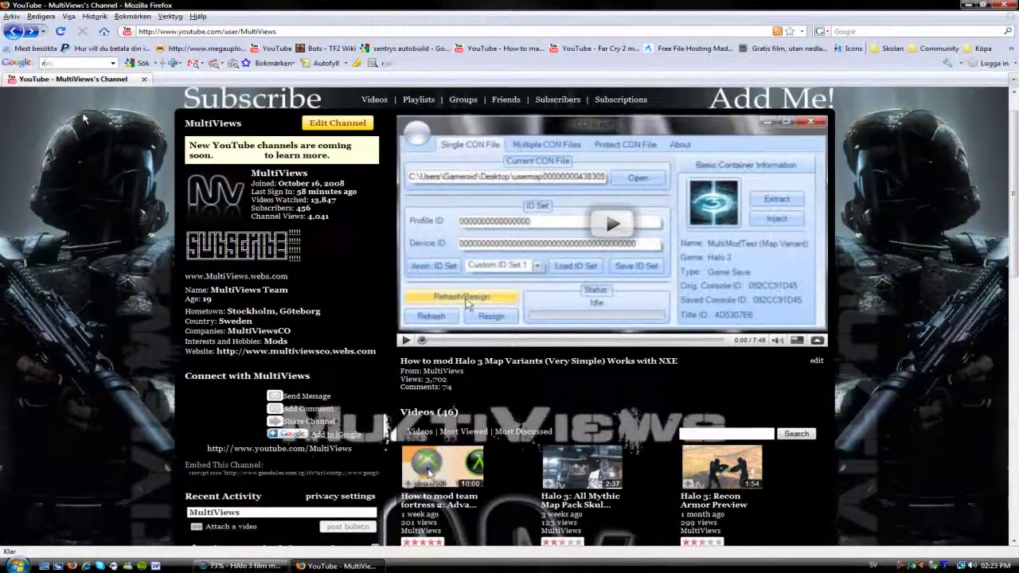
{"action": "type", "text": "ocketdock"}
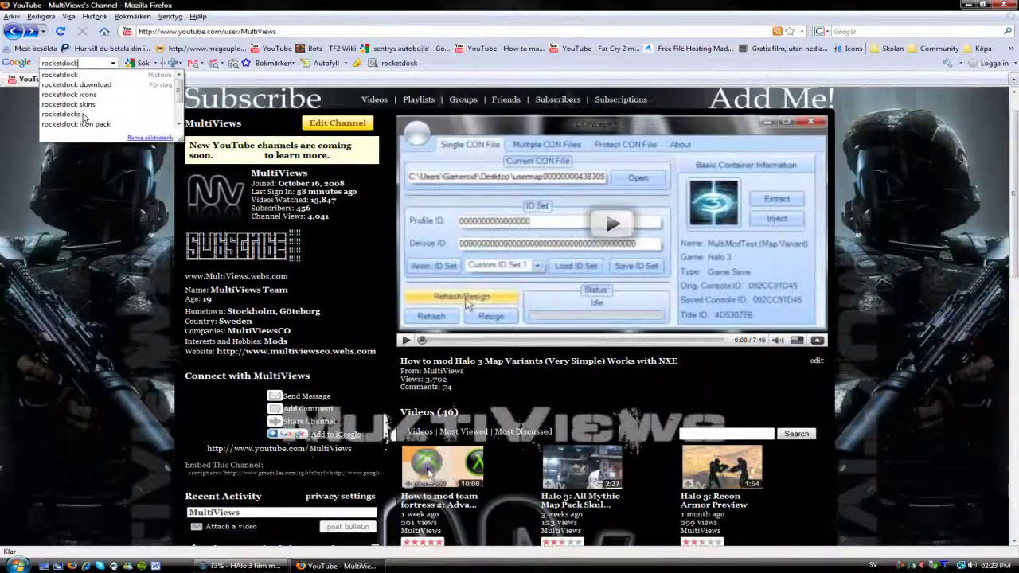
{"action": "key", "text": "Down"}
{"action": "key", "text": "Return"}
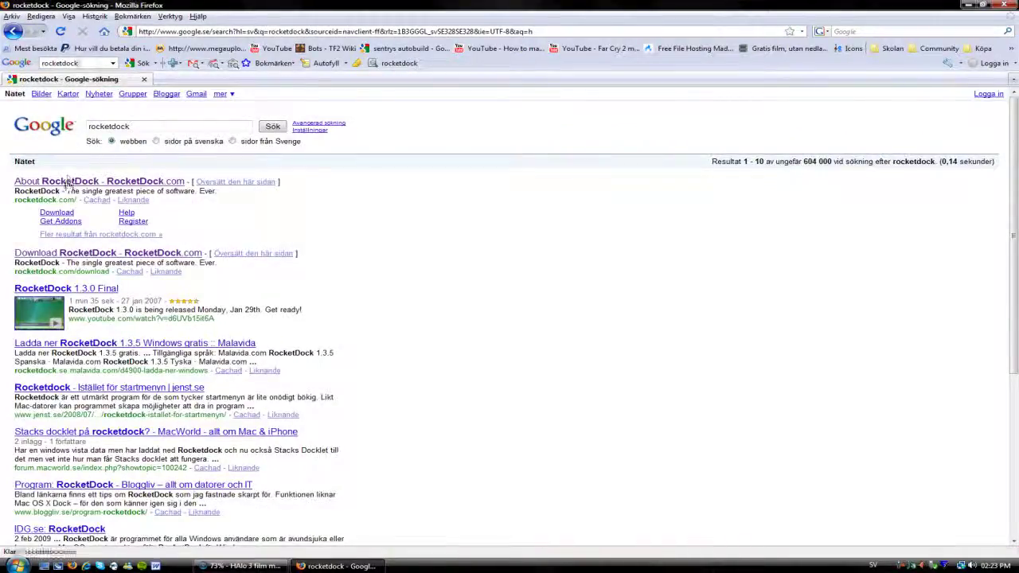
{"action": "left_click", "coordinate": [68, 184]}
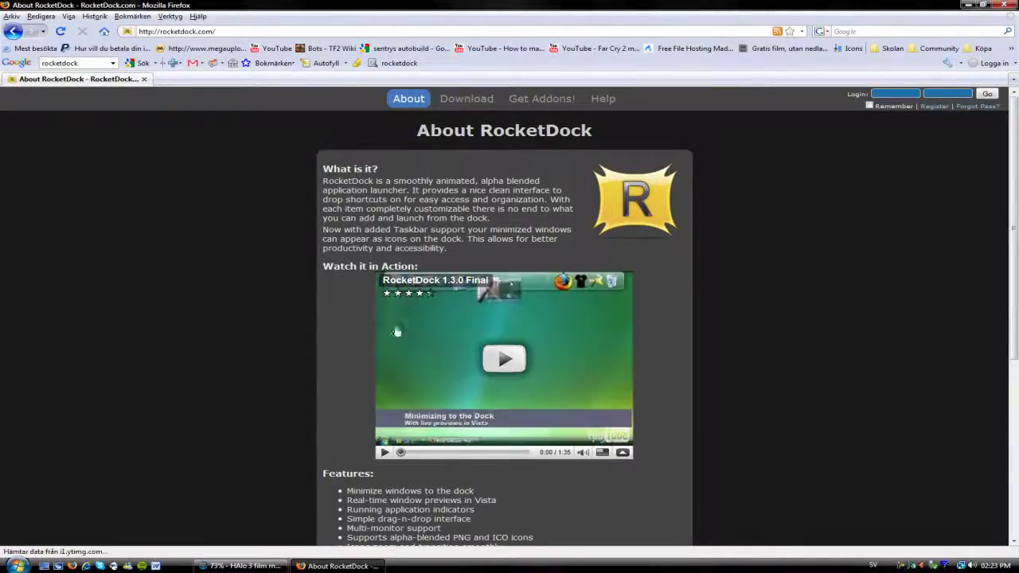
{"action": "left_click", "coordinate": [470, 101]}
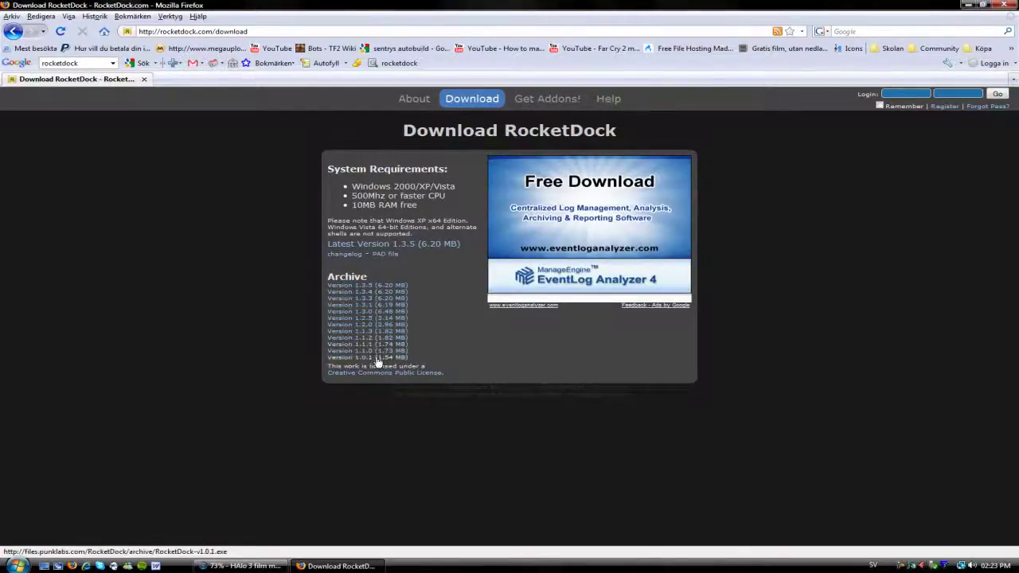
{"action": "left_click", "coordinate": [395, 245]}
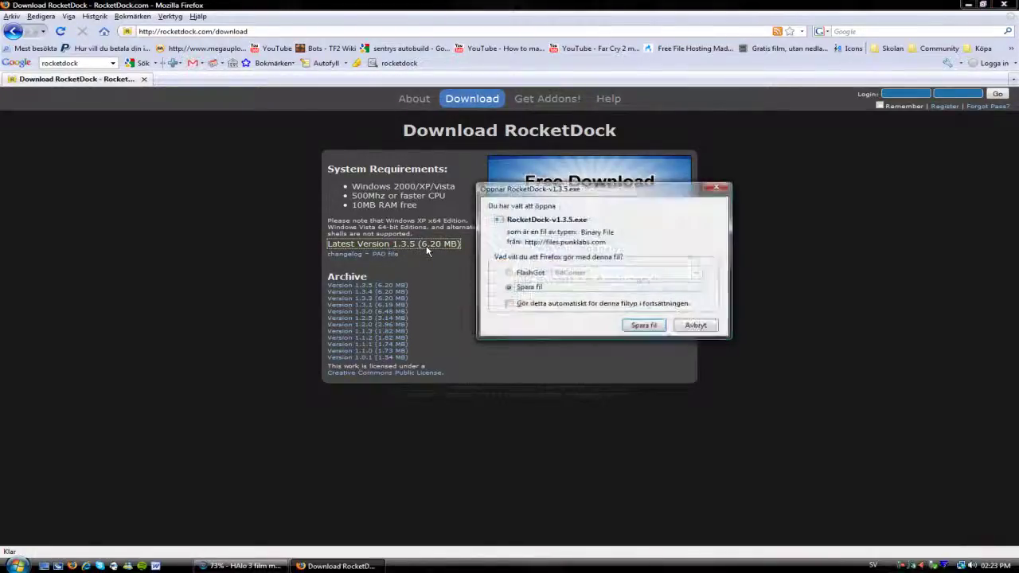
{"action": "left_click", "coordinate": [643, 326]}
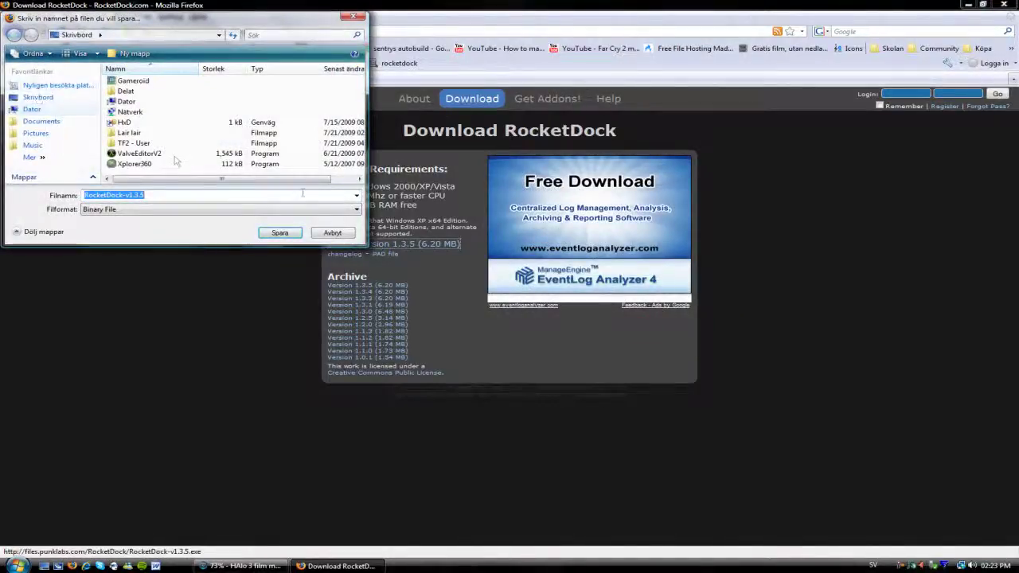
{"action": "left_click", "coordinate": [329, 234]}
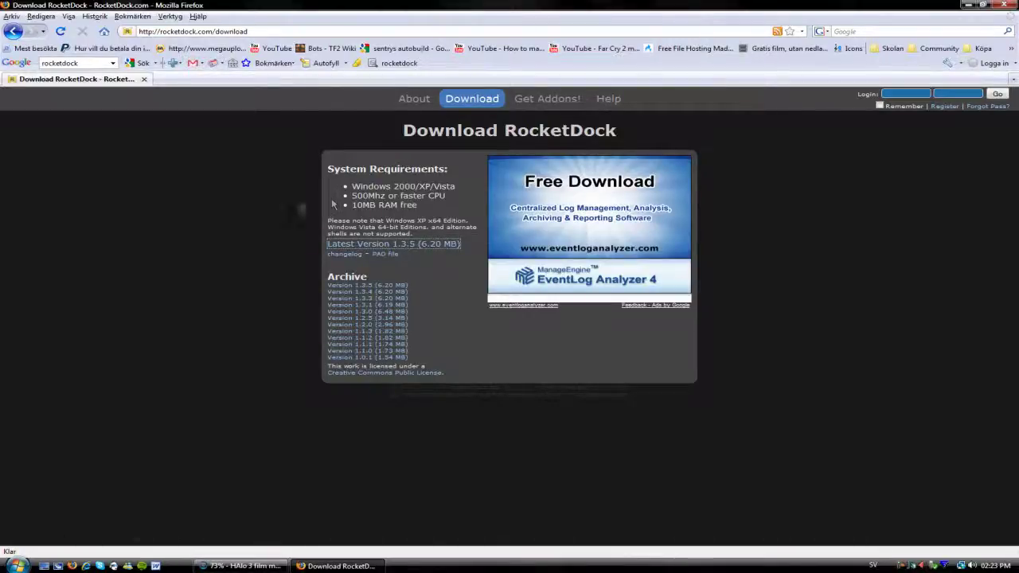
Toggle AutoHide off and back on in Dock Settings, then view the Icons settings
{"action": "mouse_move", "coordinate": [2, 199]}
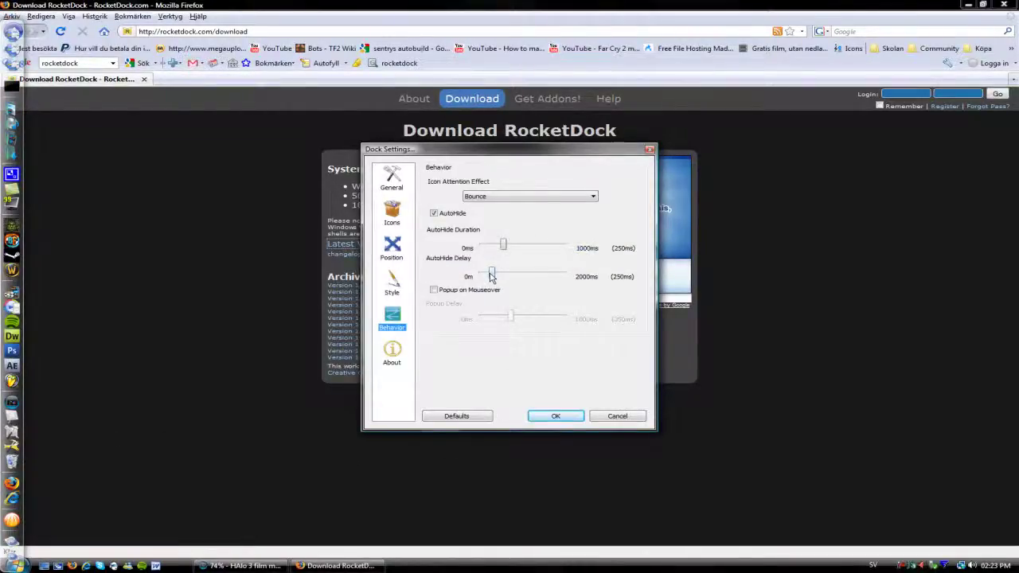
{"action": "left_click", "coordinate": [434, 213]}
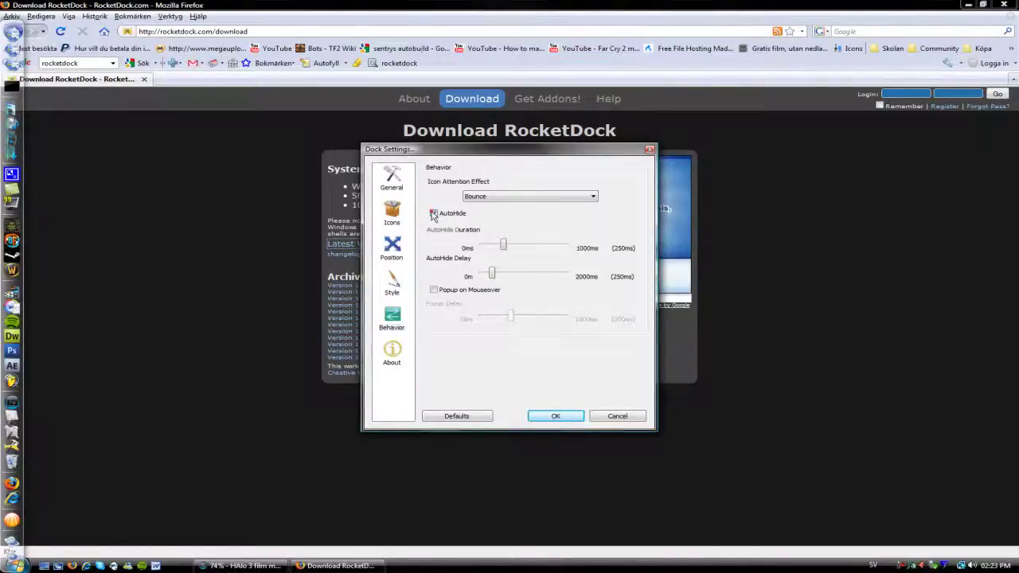
{"action": "left_click", "coordinate": [434, 213]}
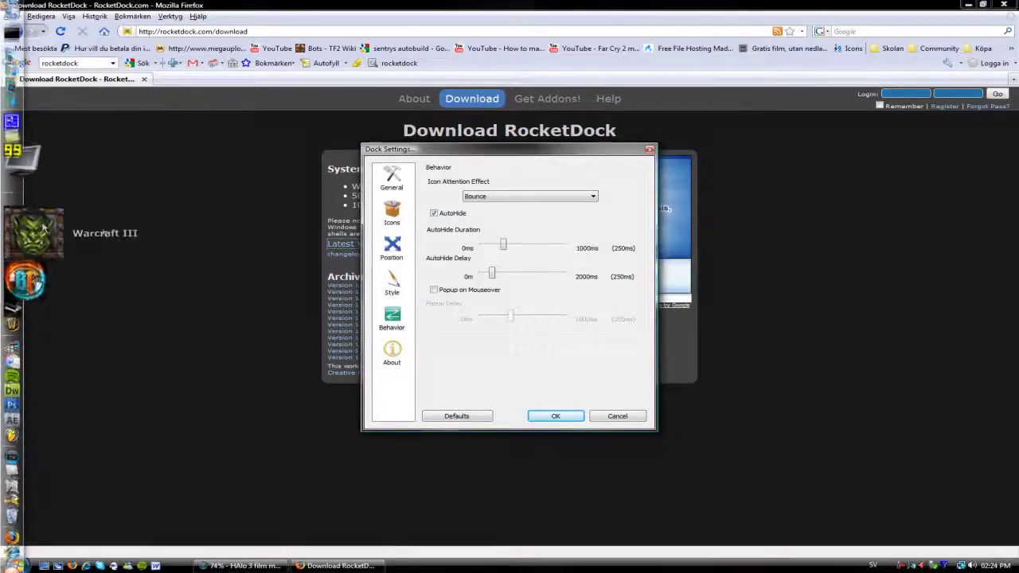
{"action": "left_click", "coordinate": [394, 213]}
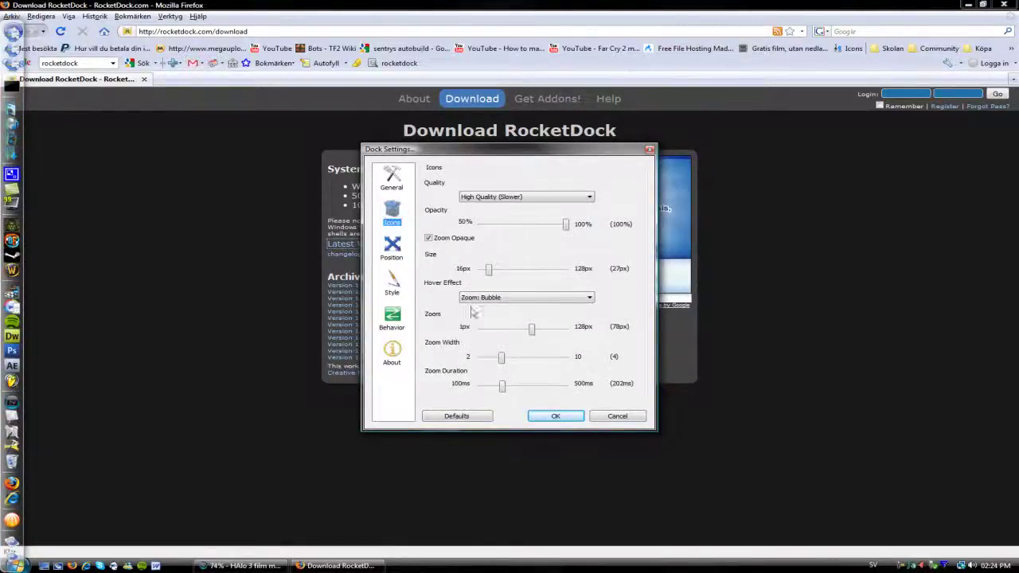
Set the dock icon size to 30px, keeping the Zoom: Bubble hover effect
{"action": "left_click_drag", "start_coordinate": [490, 274], "coordinate": [515, 275]}
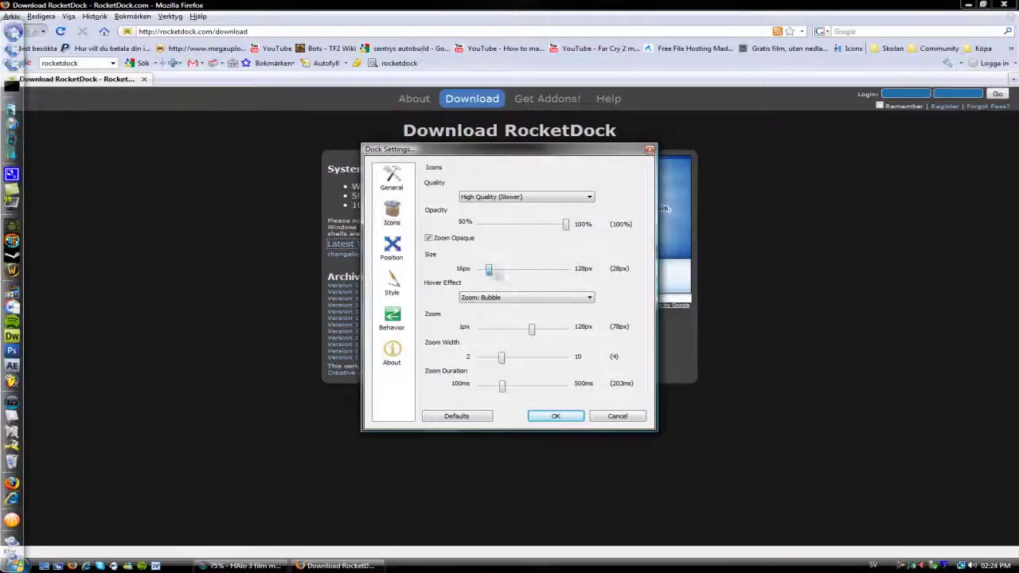
{"action": "left_click_drag", "start_coordinate": [532, 331], "coordinate": [539, 335]}
{"action": "left_click_drag", "start_coordinate": [518, 269], "coordinate": [494, 273]}
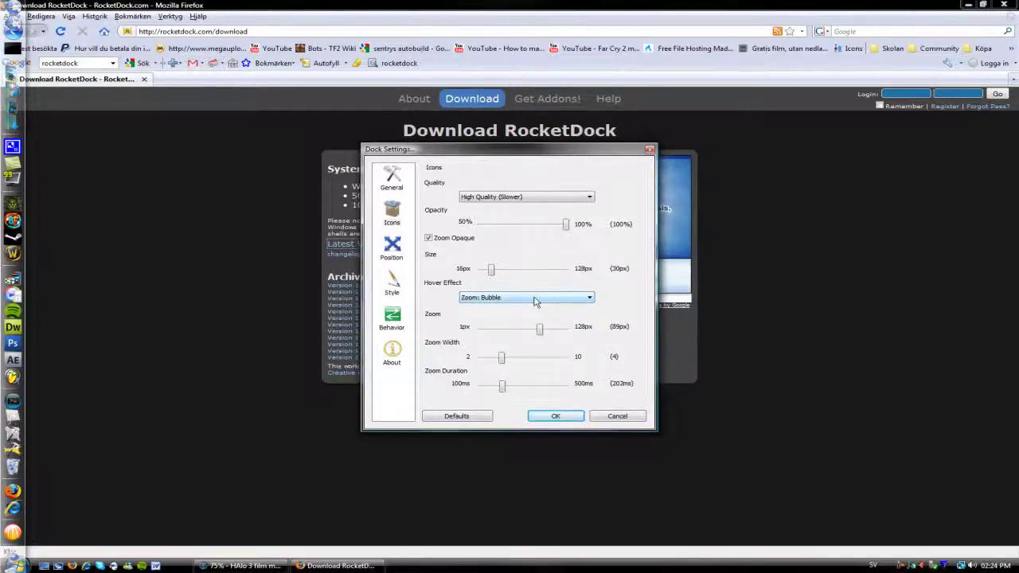
{"action": "left_click", "coordinate": [534, 299]}
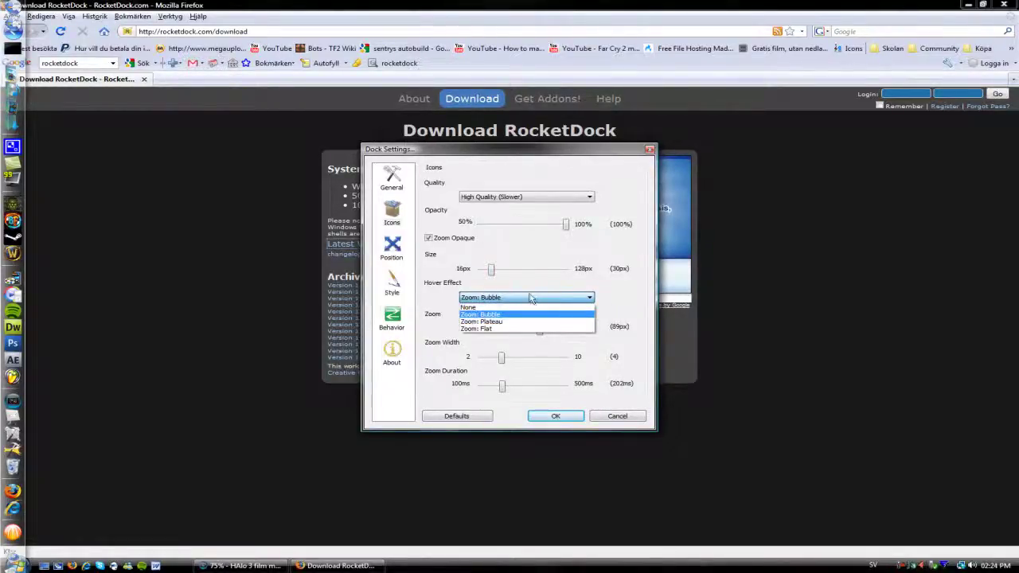
{"action": "left_click", "coordinate": [528, 295]}
Set the hover zoom to 79px and the zoom width to 5
{"action": "left_click_drag", "start_coordinate": [535, 335], "coordinate": [498, 334]}
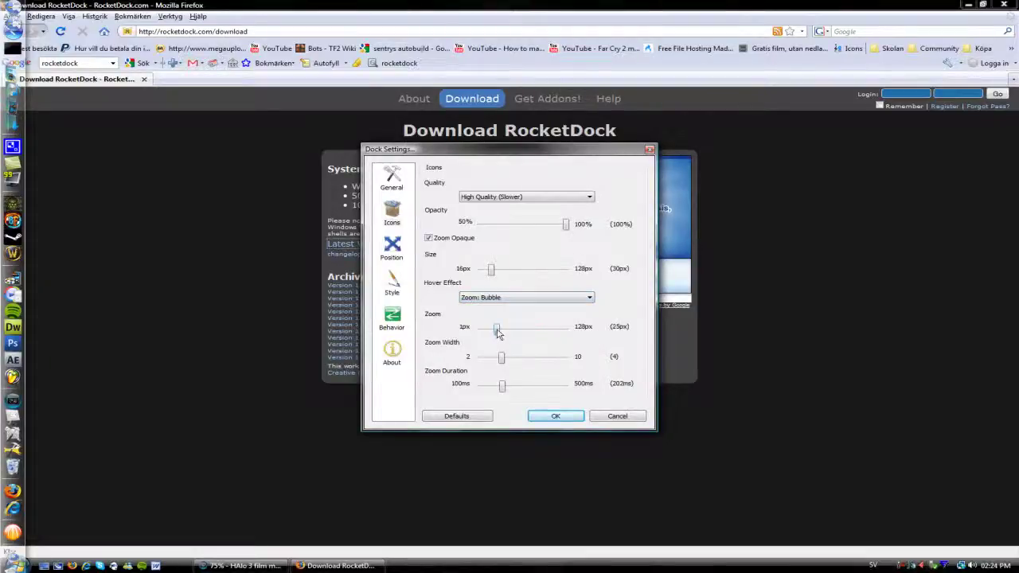
{"action": "left_click_drag", "start_coordinate": [534, 335], "coordinate": [567, 360]}
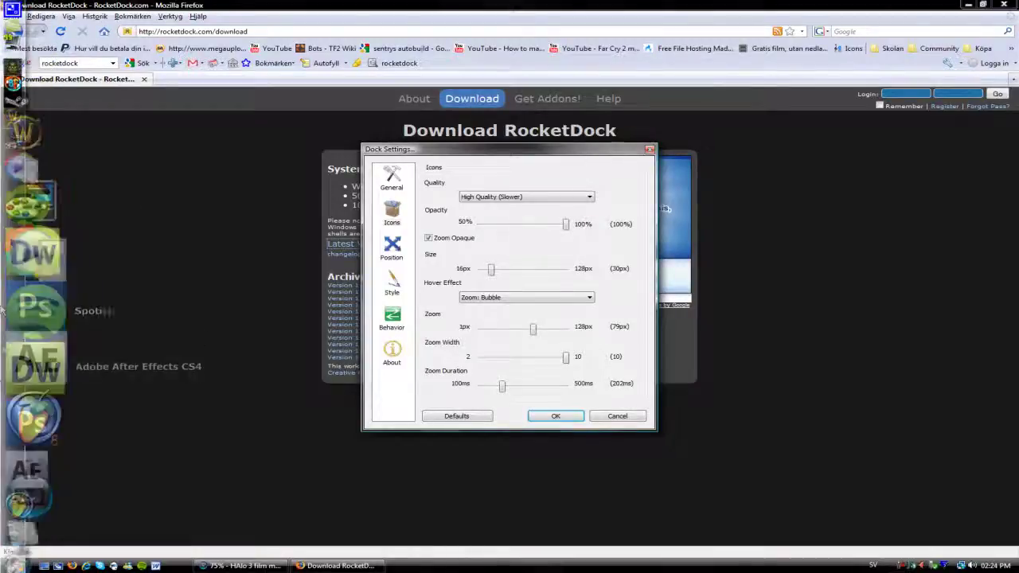
{"action": "left_click_drag", "start_coordinate": [566, 360], "coordinate": [472, 361]}
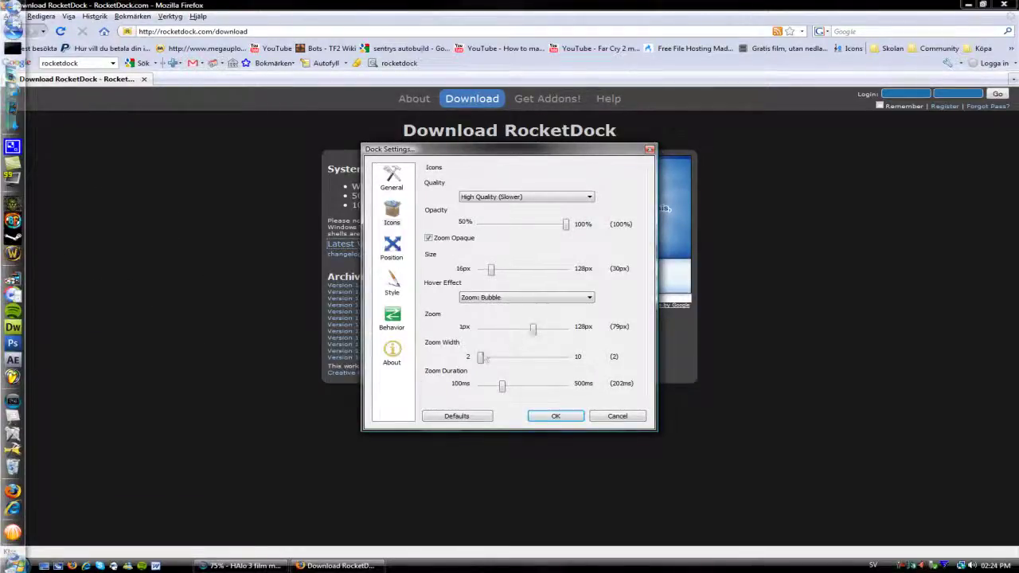
{"action": "left_click_drag", "start_coordinate": [493, 359], "coordinate": [512, 361]}
{"action": "left_click", "coordinate": [391, 319]}
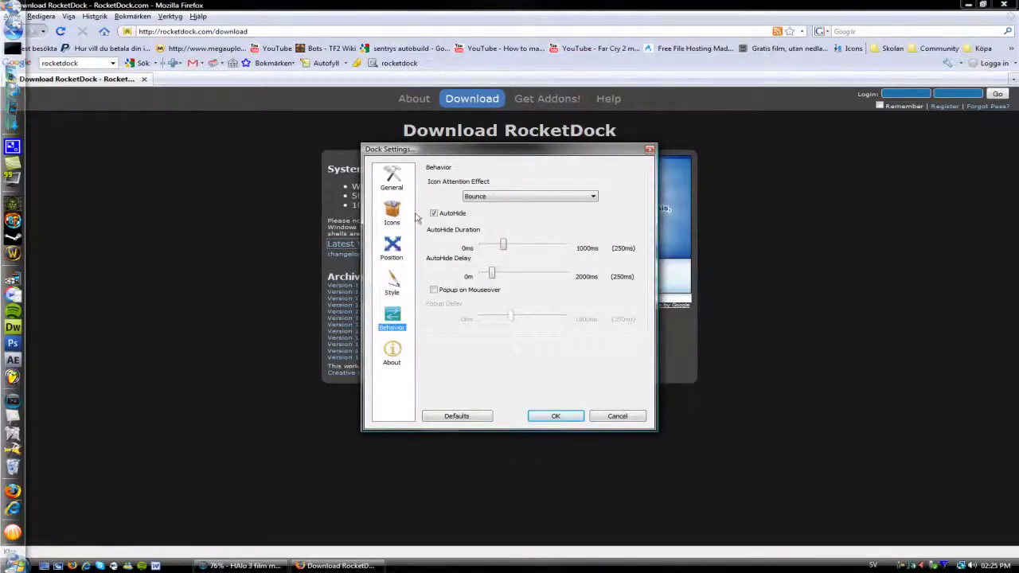
On the Position page, drag Centering to -100%
{"action": "left_click", "coordinate": [392, 212]}
{"action": "left_click", "coordinate": [392, 247]}
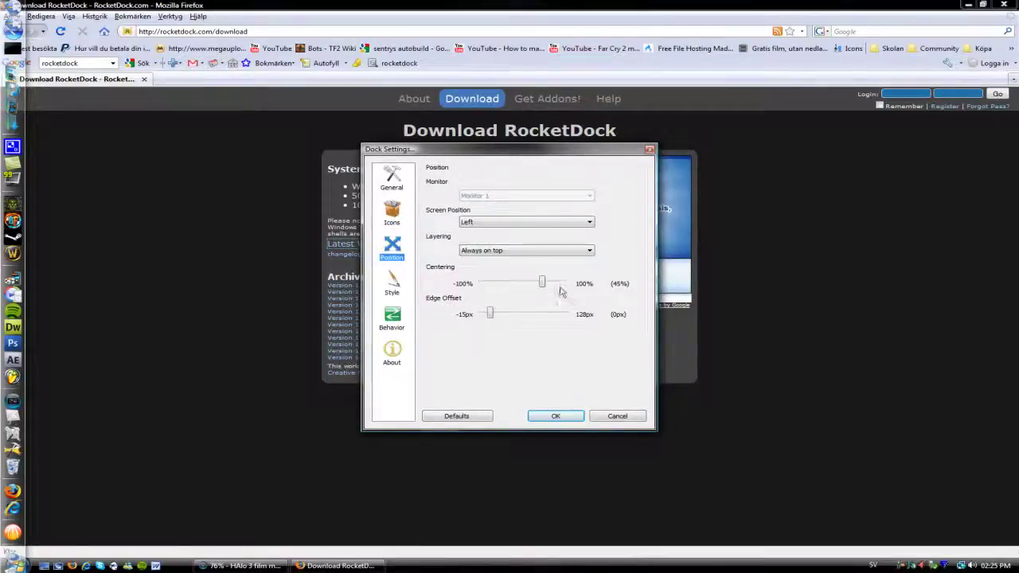
{"action": "left_click_drag", "start_coordinate": [544, 286], "coordinate": [489, 325]}
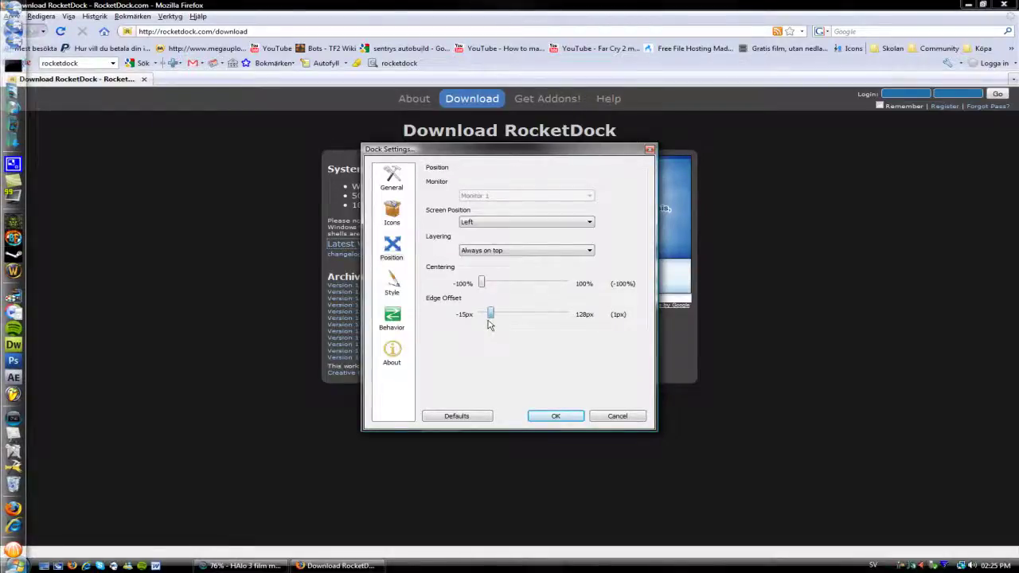
Try Top, Bottom and Right screen positions, then place the dock on the Left edge
{"action": "left_click", "coordinate": [492, 223]}
{"action": "left_click", "coordinate": [490, 231]}
{"action": "left_click", "coordinate": [492, 223]}
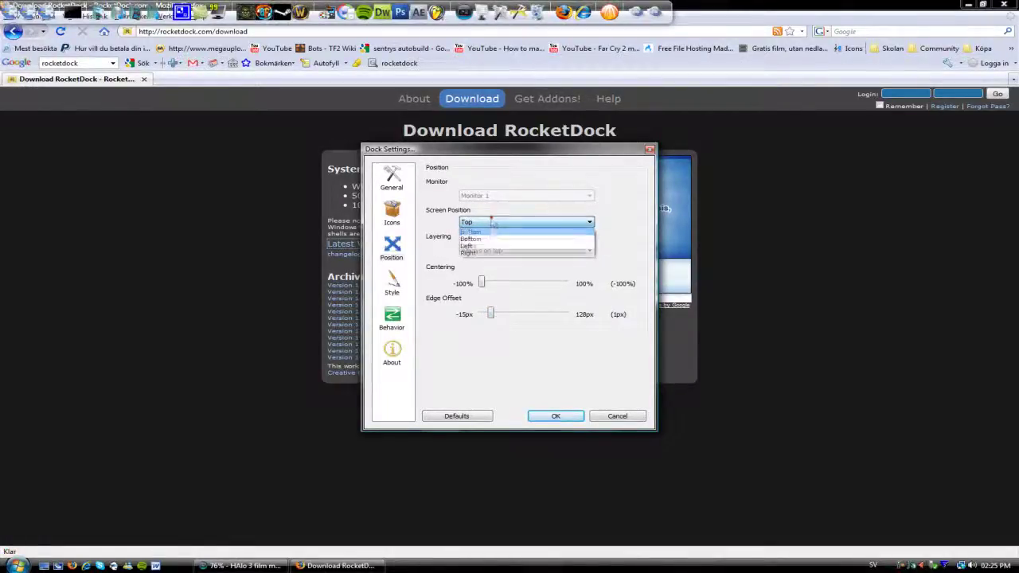
{"action": "left_click", "coordinate": [484, 239]}
{"action": "left_click", "coordinate": [482, 223]}
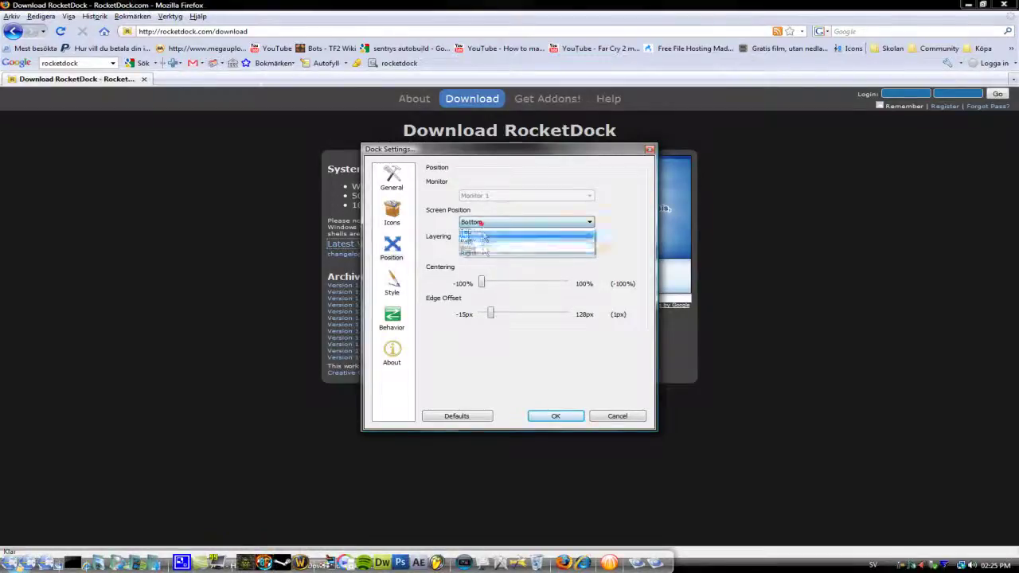
{"action": "left_click", "coordinate": [486, 246]}
{"action": "left_click", "coordinate": [481, 223]}
{"action": "left_click", "coordinate": [490, 239]}
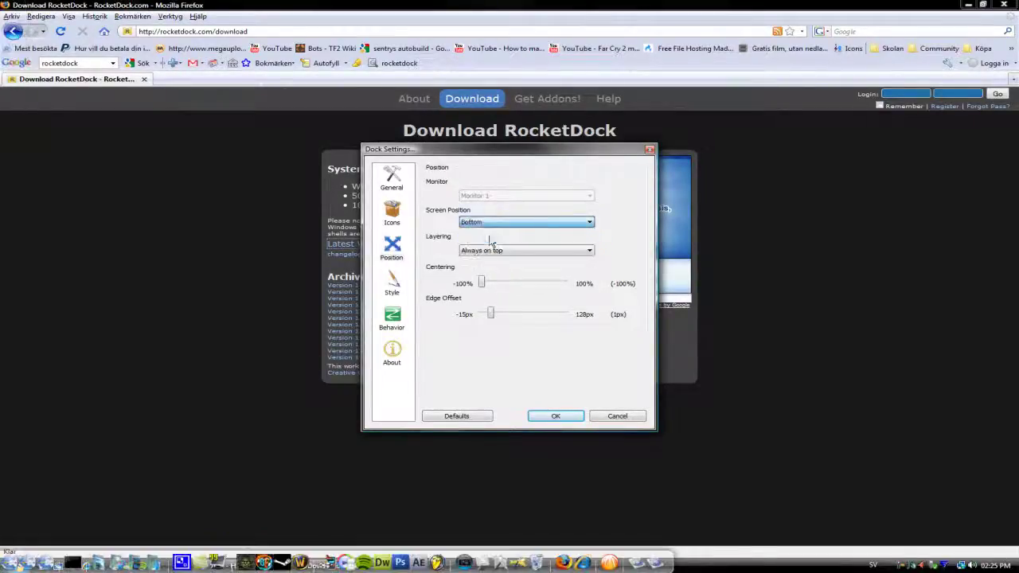
{"action": "left_click", "coordinate": [489, 224]}
{"action": "left_click", "coordinate": [486, 255]}
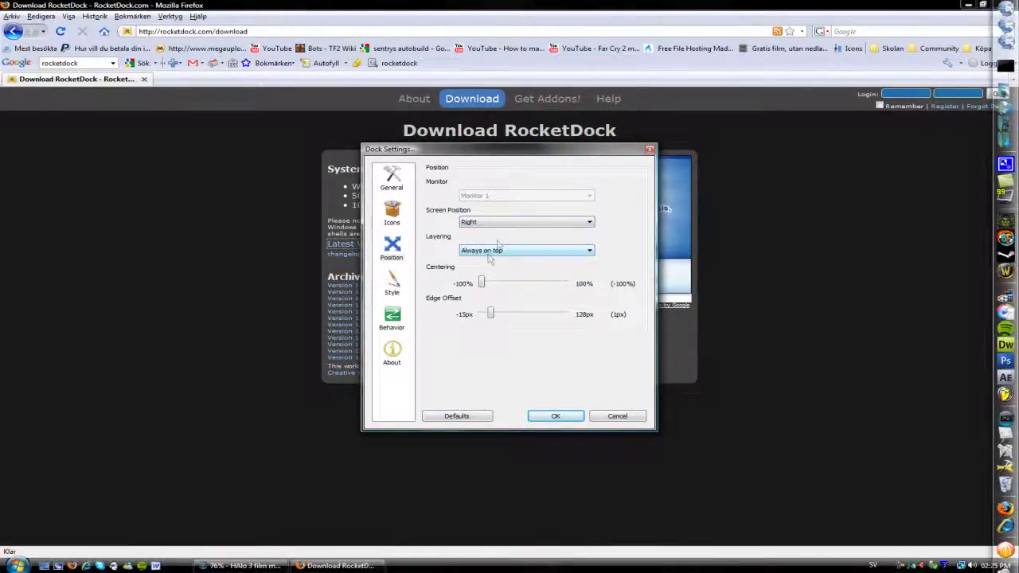
{"action": "left_click", "coordinate": [484, 223]}
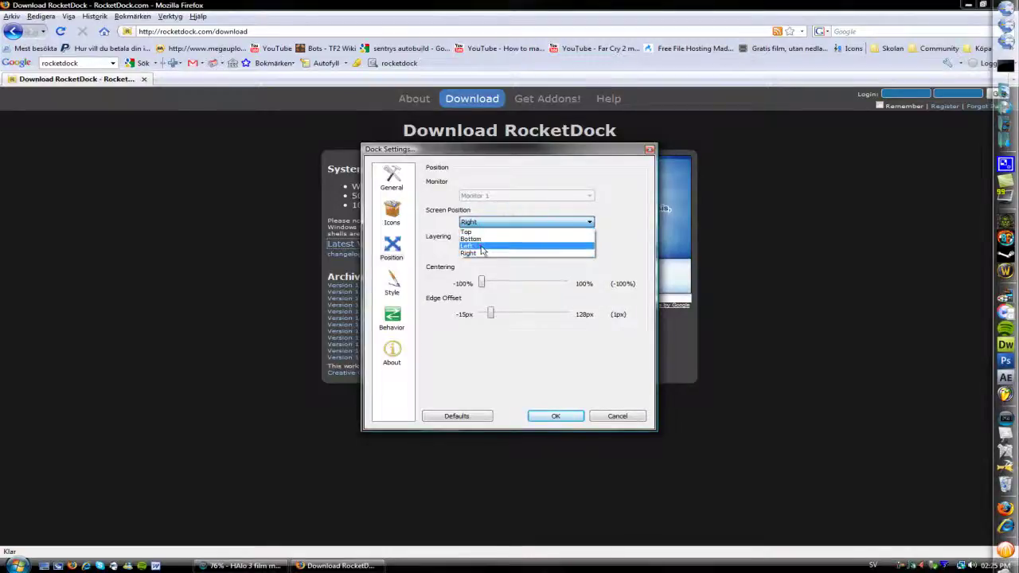
{"action": "left_click", "coordinate": [481, 246]}
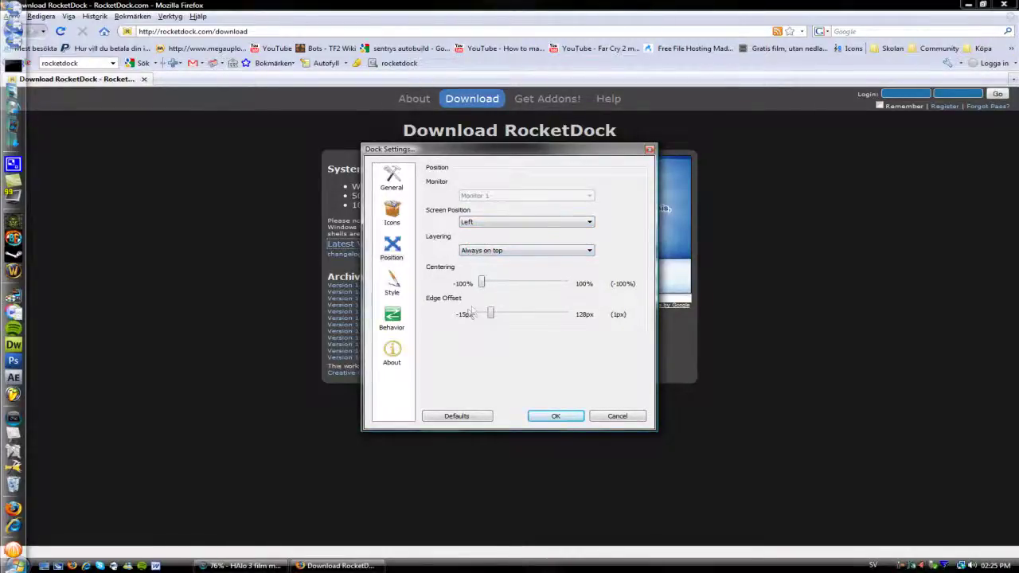
{"action": "left_click", "coordinate": [392, 279]}
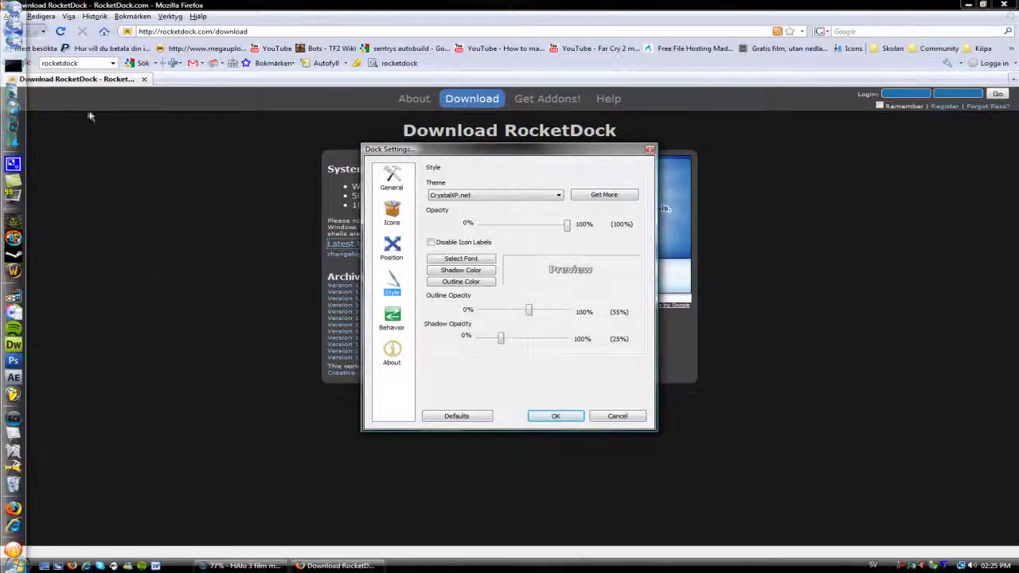
Dismiss the page context menu and confirm Dock Settings with OK to apply them
{"action": "right_click", "coordinate": [517, 193]}
{"action": "left_click", "coordinate": [519, 391]}
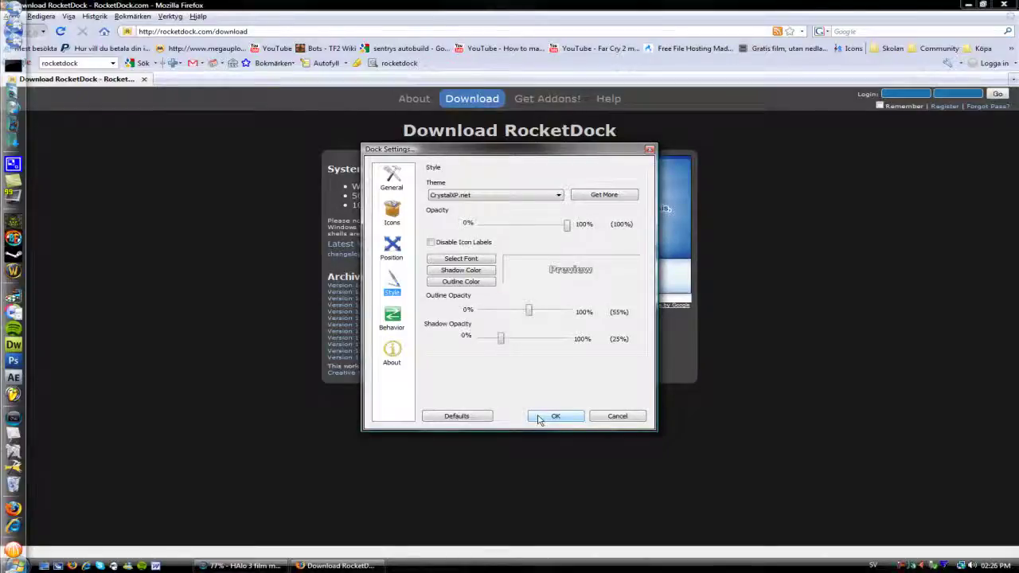
{"action": "left_click", "coordinate": [538, 419]}
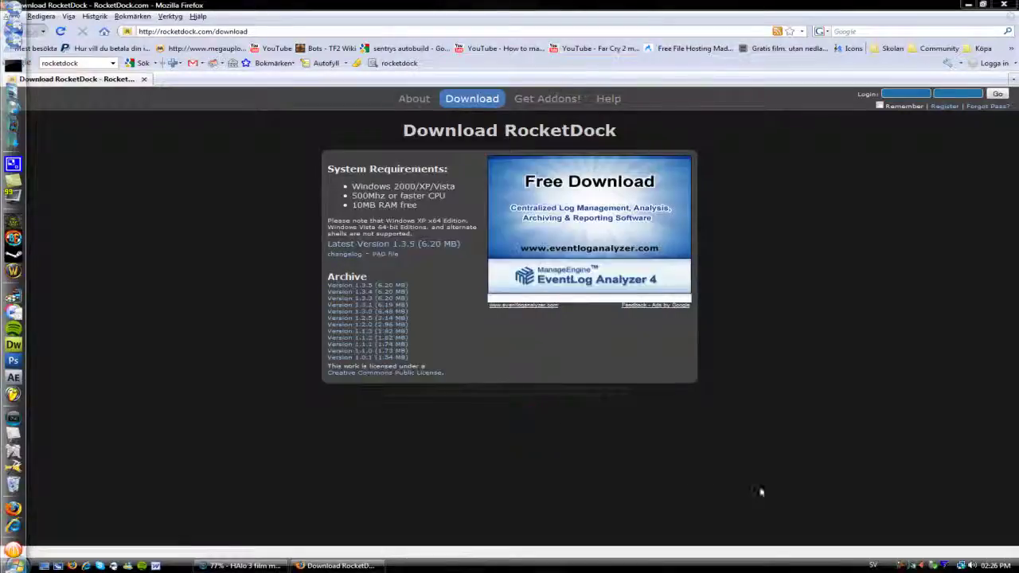